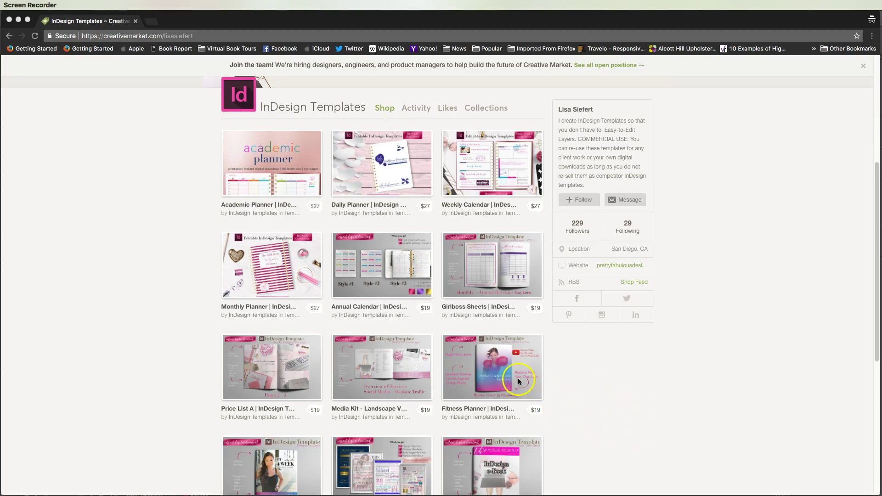
Step: Scroll down the Creative Market InDesign Templates shop listing to the Fitness Planner template
{"action": "scroll", "coordinate": [519, 382], "scroll_direction": "down", "scroll_amount": 1}
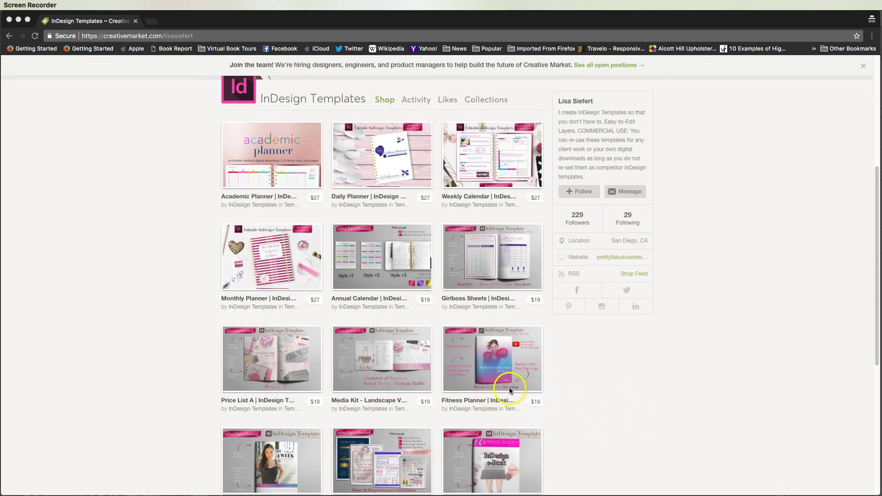
{"action": "scroll", "coordinate": [509, 389], "scroll_direction": "down", "scroll_amount": 2}
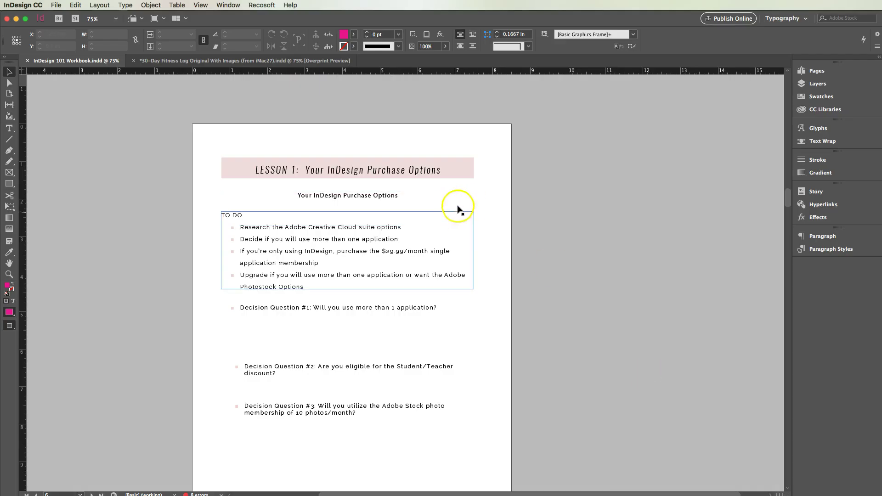
Step: Switch to the 30-Day Fitness Log document and page through its spreads to the book-cover ad
{"action": "left_click", "coordinate": [233, 61]}
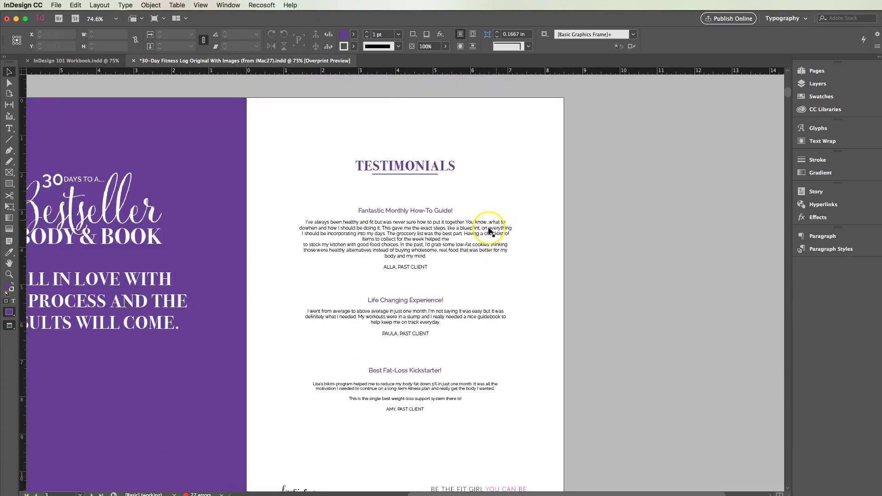
{"action": "scroll", "coordinate": [490, 231], "scroll_direction": "down", "scroll_amount": 5}
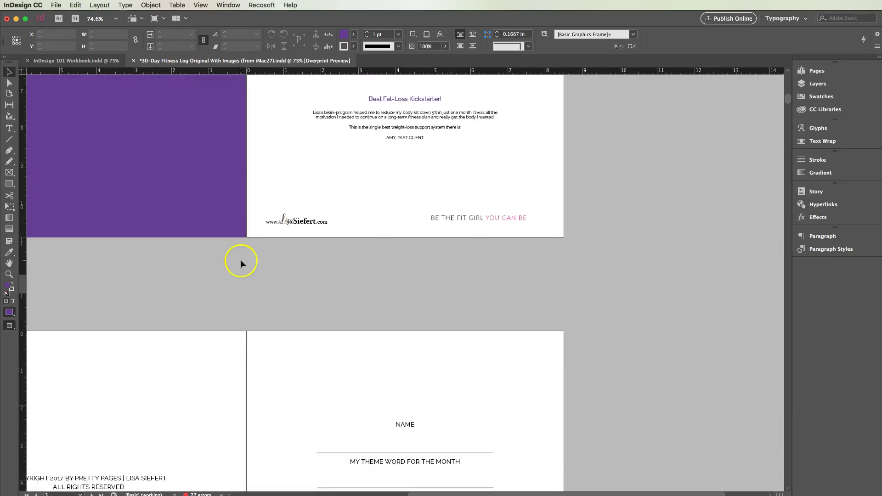
{"action": "scroll", "coordinate": [339, 299], "scroll_direction": "down", "scroll_amount": 7}
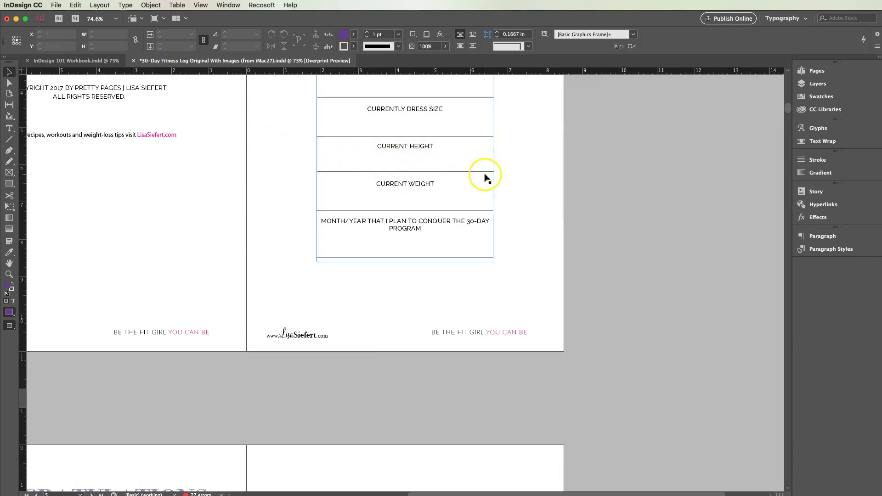
{"action": "scroll", "coordinate": [484, 184], "scroll_direction": "down", "scroll_amount": 8}
{"action": "scroll", "coordinate": [509, 228], "scroll_direction": "down", "scroll_amount": 20}
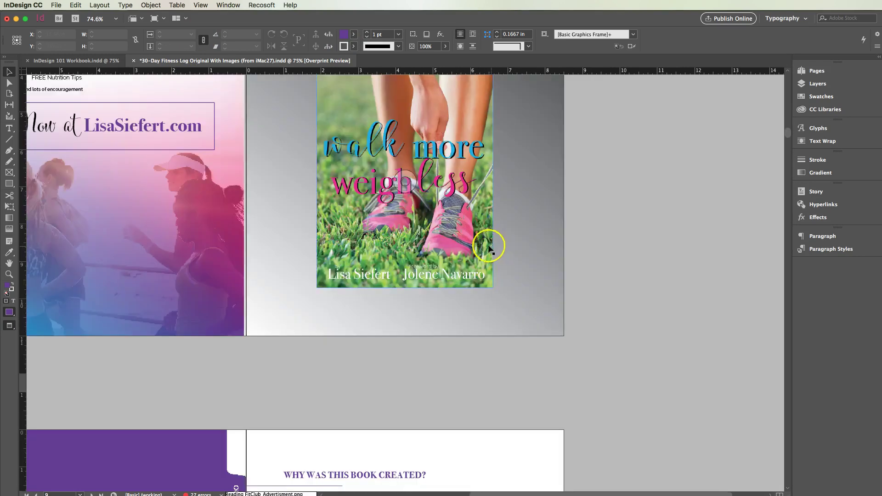
{"action": "scroll", "coordinate": [486, 242], "scroll_direction": "down", "scroll_amount": 9}
{"action": "scroll", "coordinate": [528, 228], "scroll_direction": "up", "scroll_amount": 15}
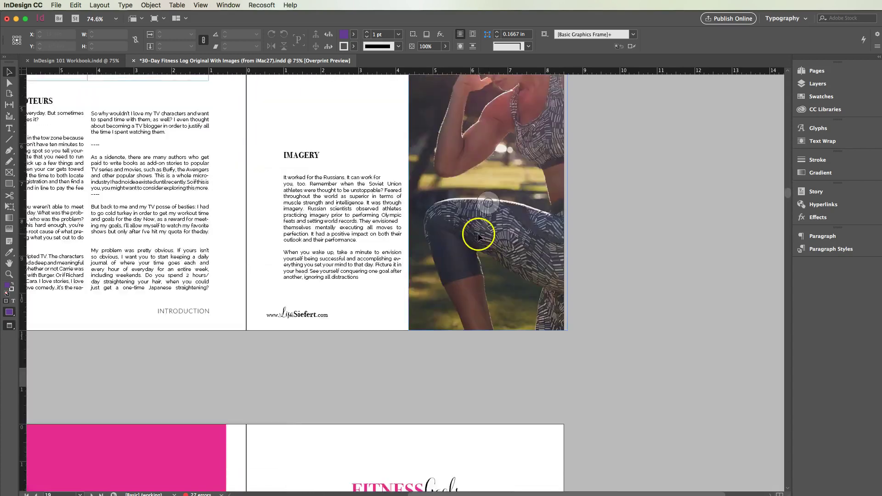
{"action": "scroll", "coordinate": [510, 248], "scroll_direction": "down", "scroll_amount": 20}
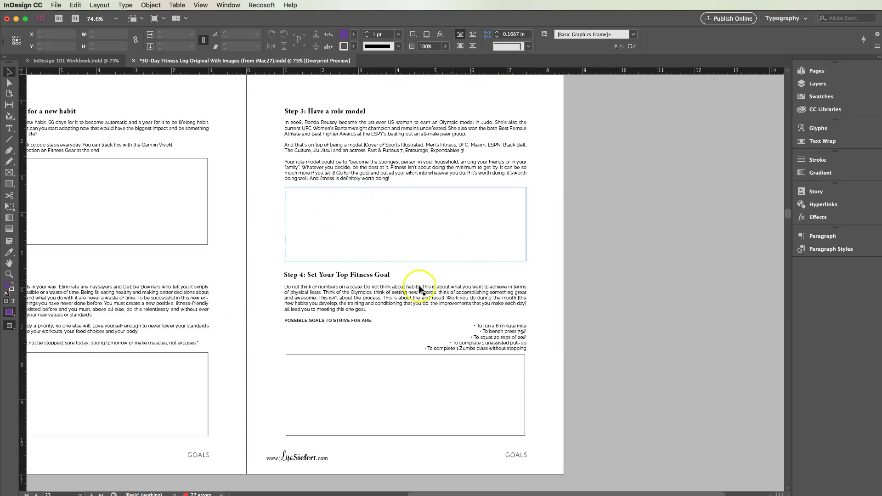
{"action": "scroll", "coordinate": [415, 232], "scroll_direction": "up", "scroll_amount": 1}
{"action": "scroll", "coordinate": [415, 232], "scroll_direction": "up", "scroll_amount": 20}
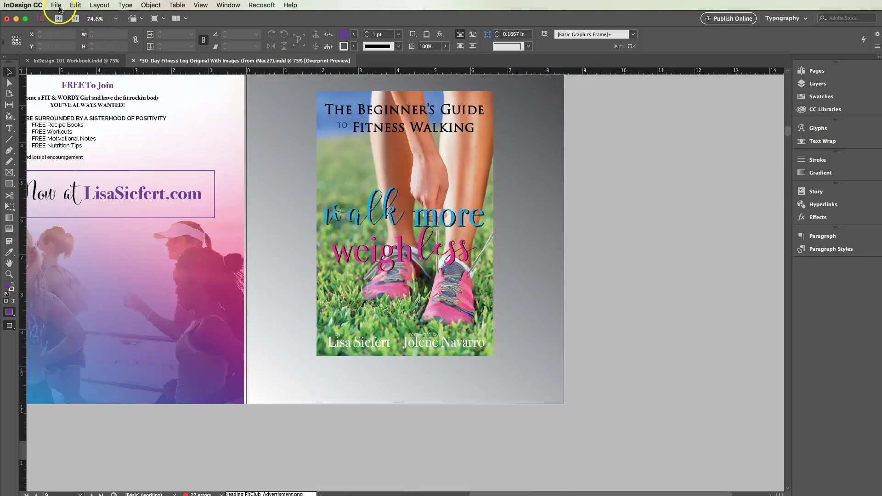
Step: Start a File > Export of the fitness log as Adobe PDF (Print), then cancel it
{"action": "left_click", "coordinate": [56, 5]}
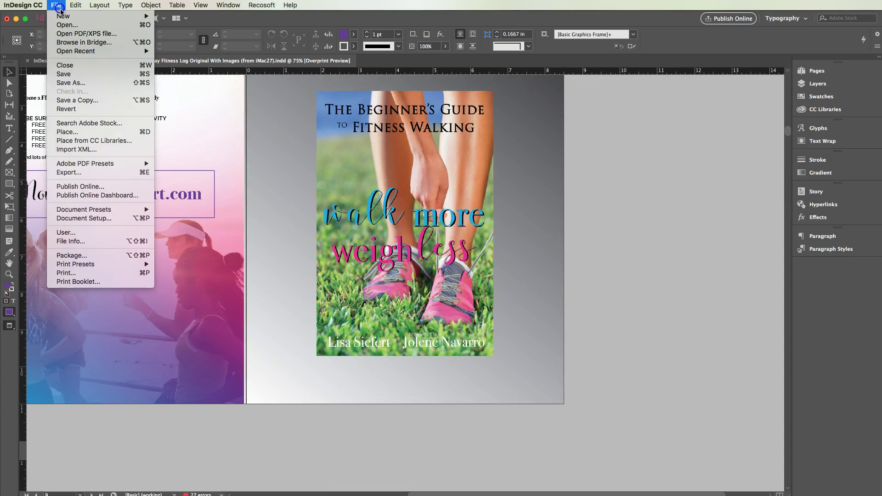
{"action": "left_click", "coordinate": [115, 173]}
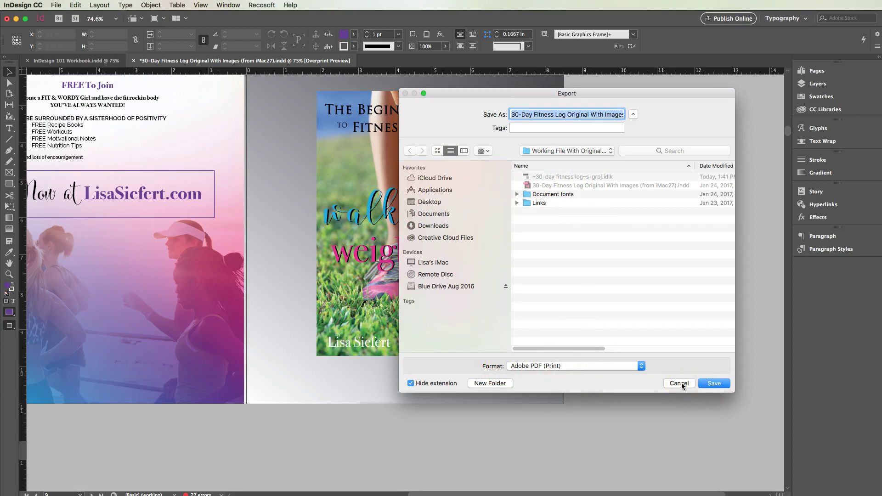
{"action": "left_click", "coordinate": [682, 382]}
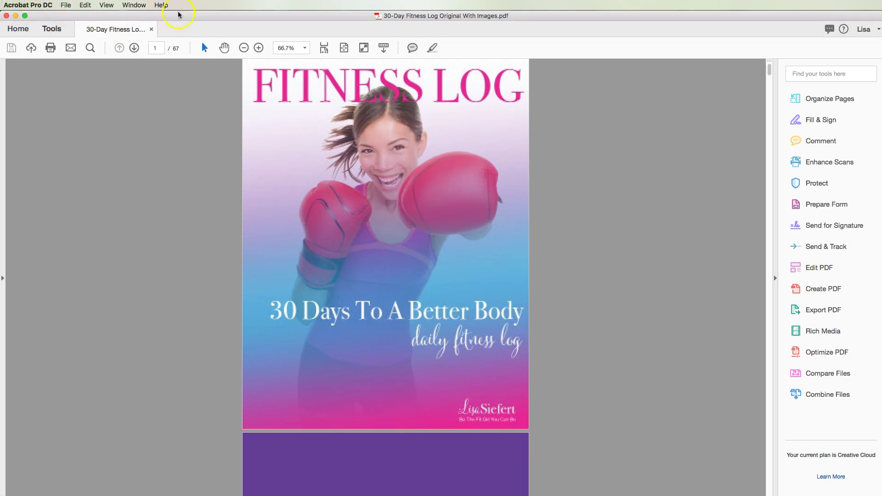
{"action": "left_click", "coordinate": [38, 7]}
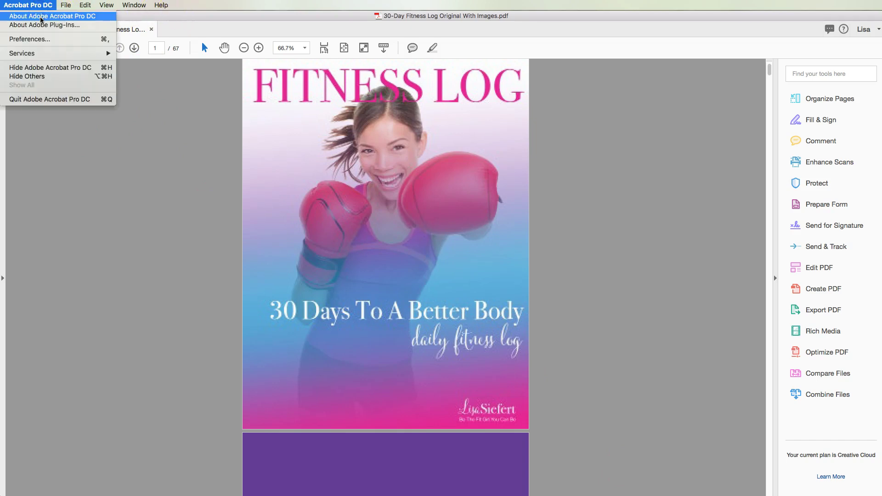
{"action": "left_click", "coordinate": [40, 17]}
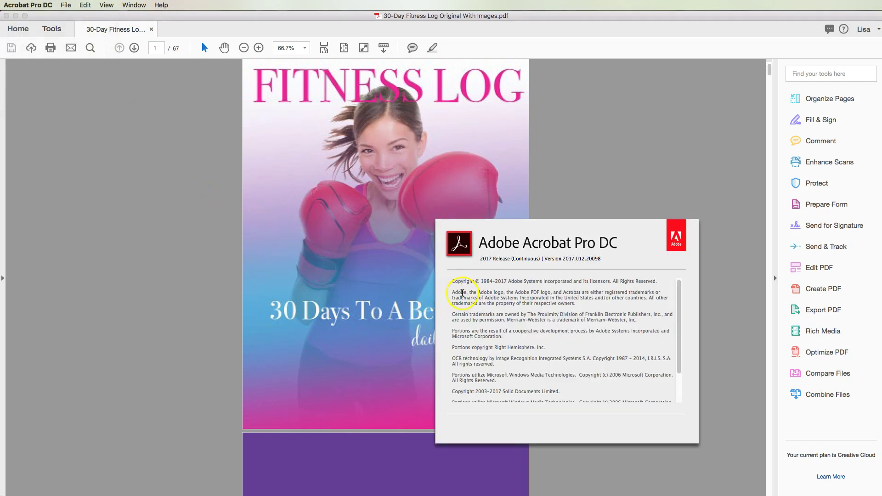
{"action": "left_click", "coordinate": [680, 286]}
{"action": "left_click_drag", "start_coordinate": [679, 286], "coordinate": [680, 312]}
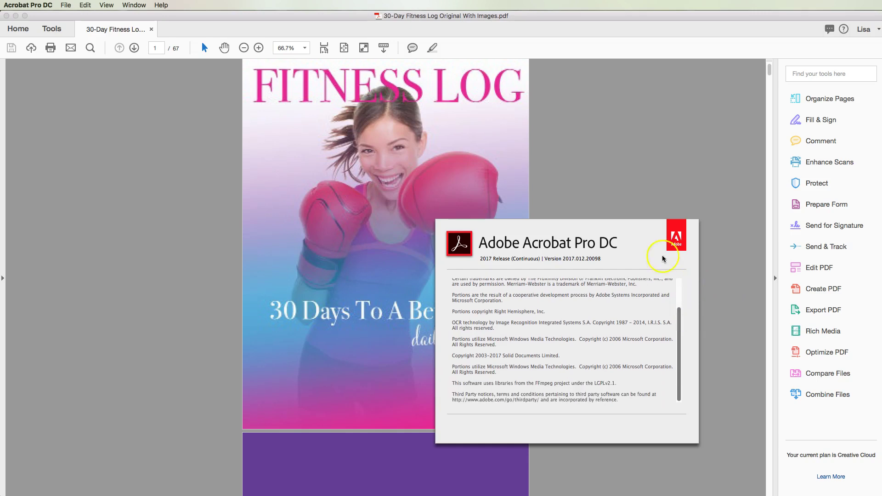
{"action": "left_click", "coordinate": [616, 176]}
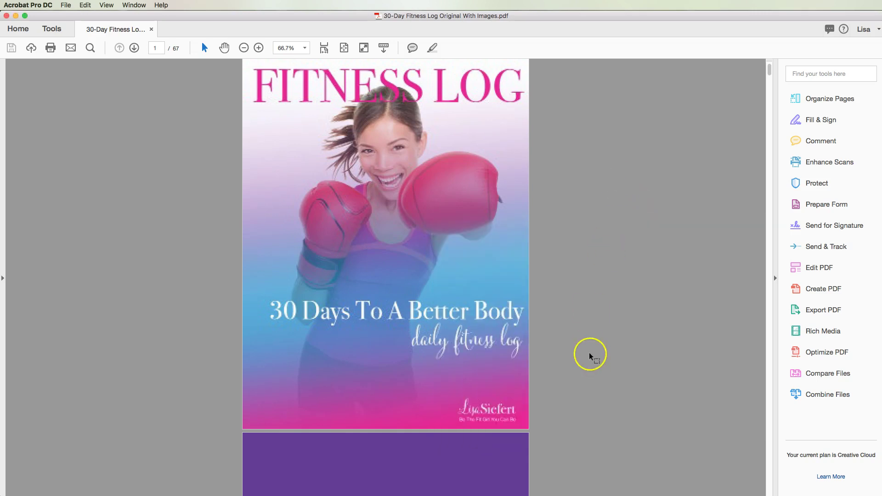
Step: Scroll the fitness log PDF to page 5 with the name, theme word, height and weight lines
{"action": "scroll", "coordinate": [587, 355], "scroll_direction": "down", "scroll_amount": 5}
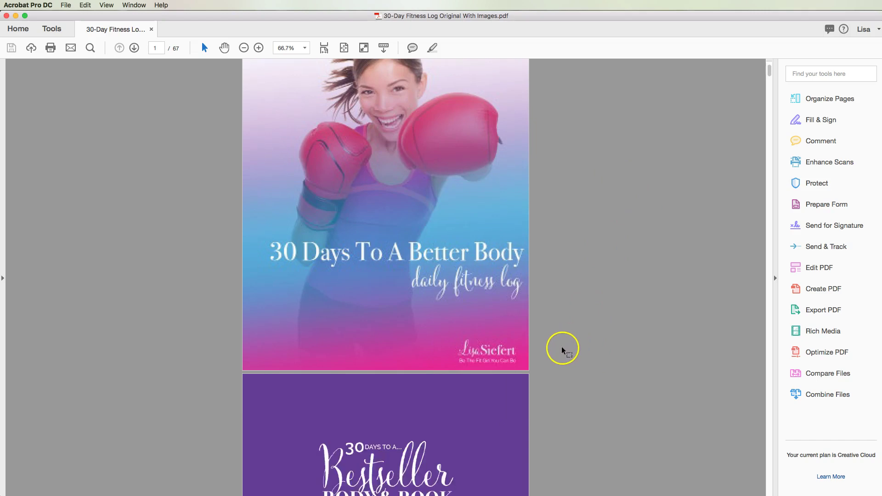
{"action": "scroll", "coordinate": [558, 346], "scroll_direction": "down", "scroll_amount": 5}
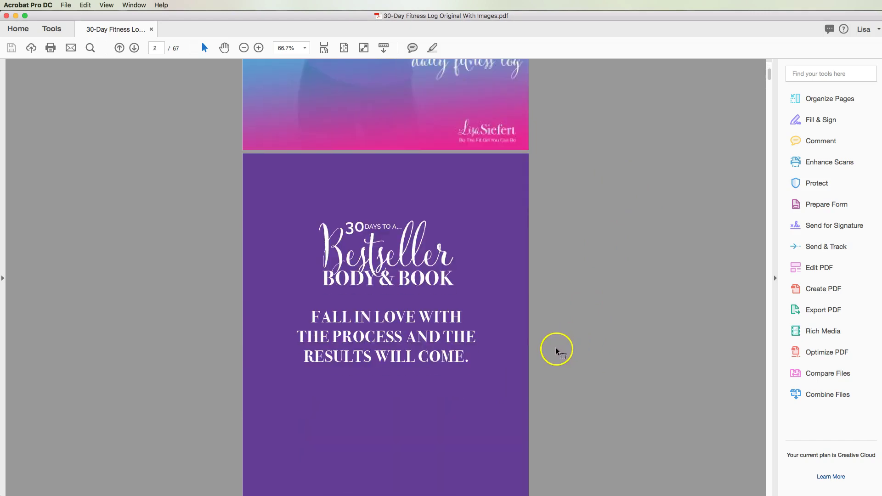
{"action": "scroll", "coordinate": [555, 351], "scroll_direction": "down", "scroll_amount": 1}
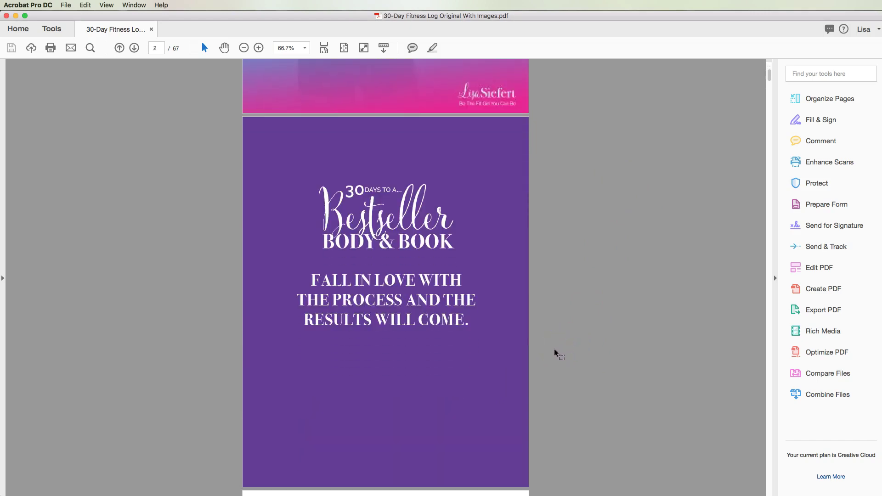
{"action": "scroll", "coordinate": [555, 351], "scroll_direction": "down", "scroll_amount": 7}
{"action": "scroll", "coordinate": [555, 351], "scroll_direction": "down", "scroll_amount": 4}
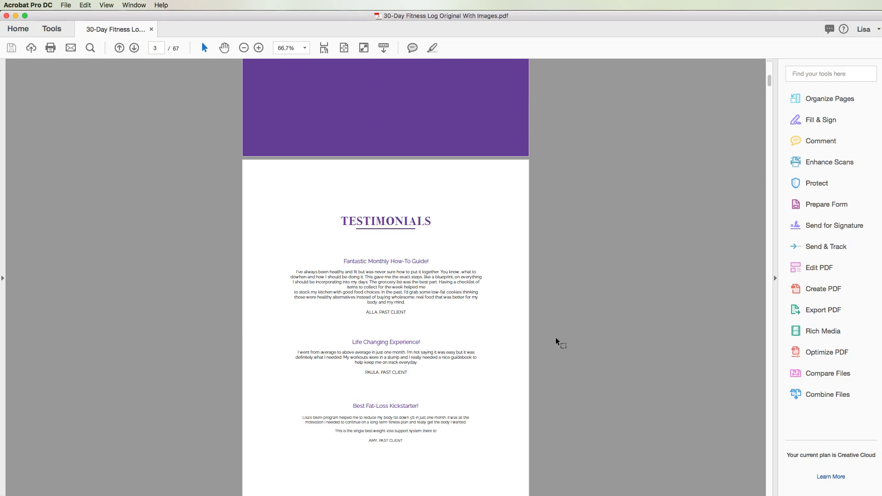
{"action": "scroll", "coordinate": [556, 340], "scroll_direction": "down", "scroll_amount": 2}
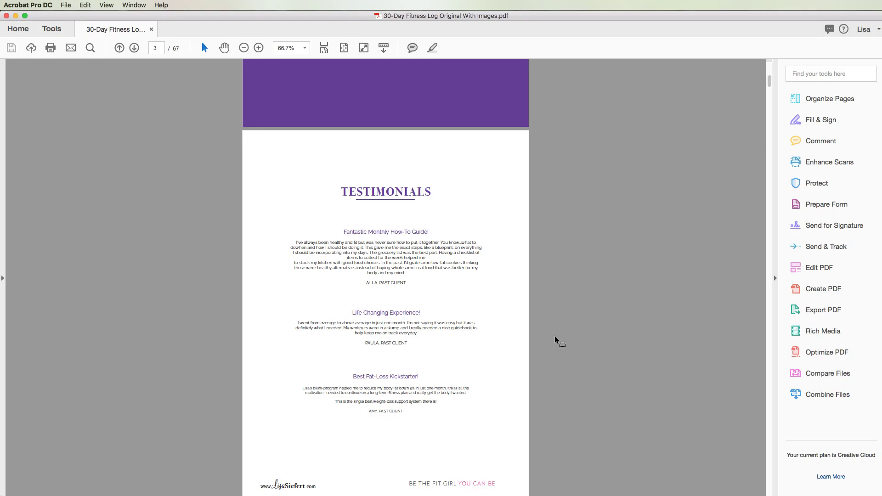
{"action": "scroll", "coordinate": [555, 336], "scroll_direction": "down", "scroll_amount": 15}
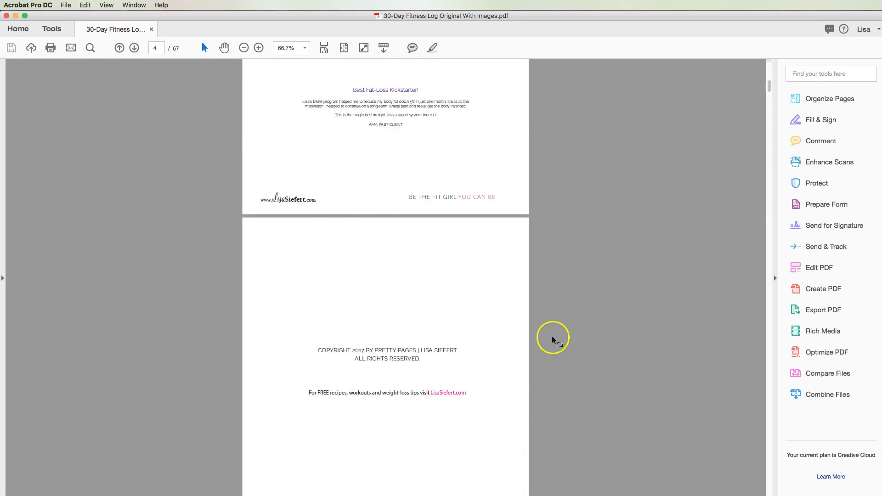
{"action": "scroll", "coordinate": [552, 340], "scroll_direction": "down", "scroll_amount": 15}
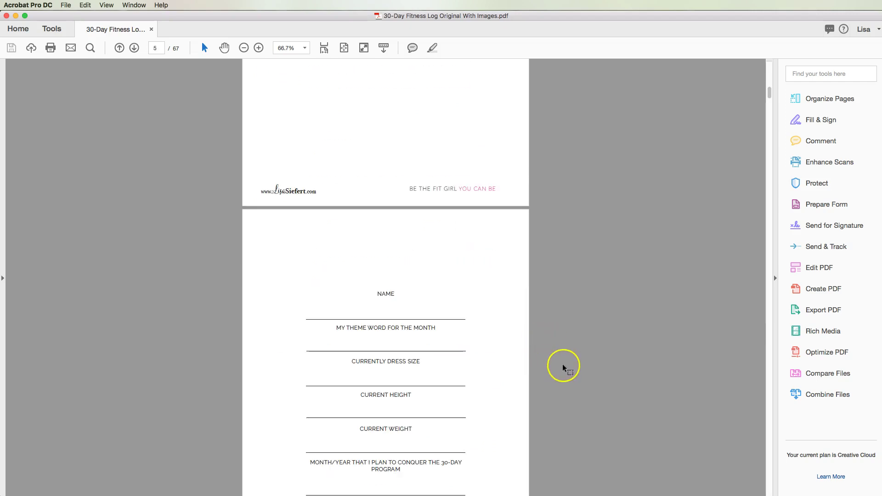
{"action": "scroll", "coordinate": [550, 360], "scroll_direction": "up", "scroll_amount": 1}
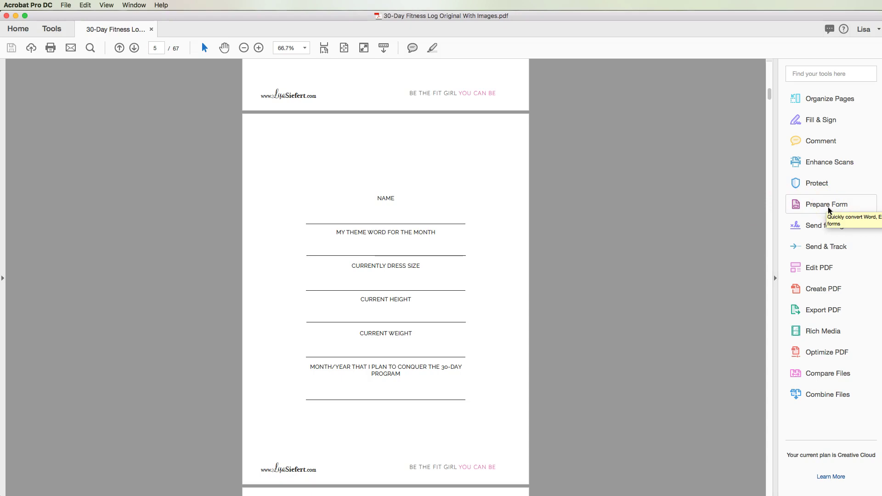
Step: Launch Prepare Form from Tools and auto-detect form fields in the fitness log PDF
{"action": "left_click", "coordinate": [51, 30]}
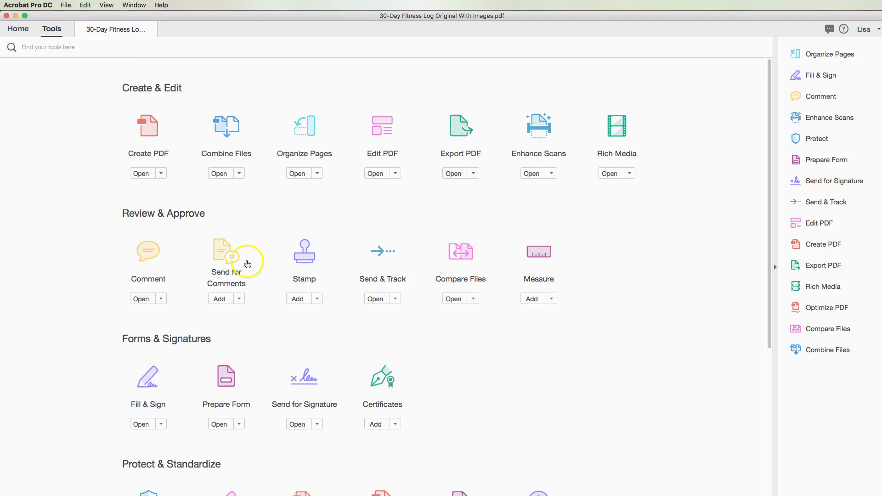
{"action": "scroll", "coordinate": [241, 393], "scroll_direction": "down", "scroll_amount": 2}
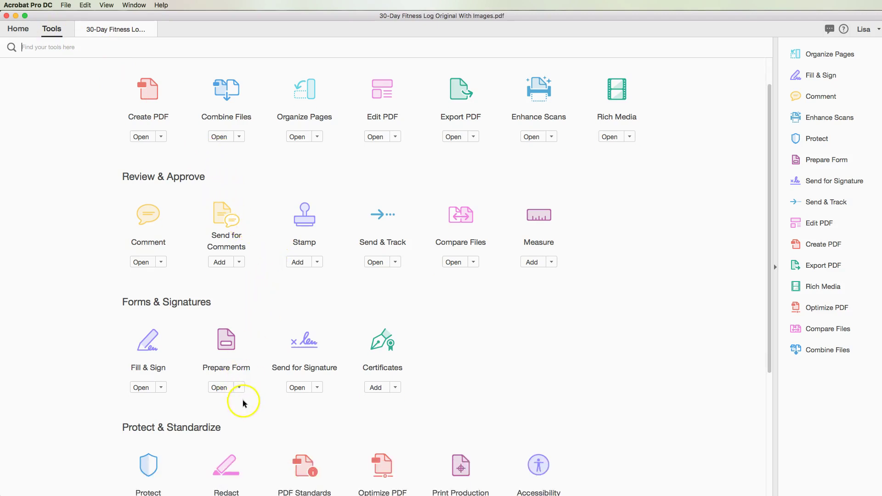
{"action": "left_click", "coordinate": [220, 388]}
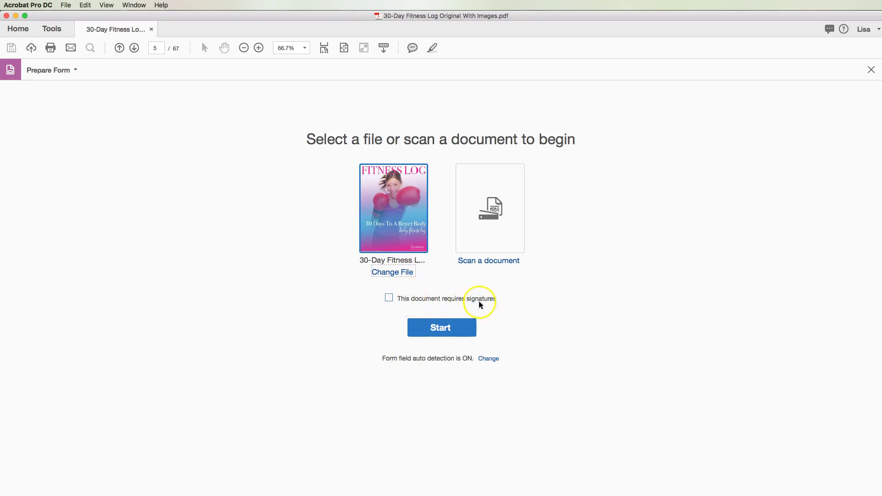
{"action": "left_click", "coordinate": [450, 327]}
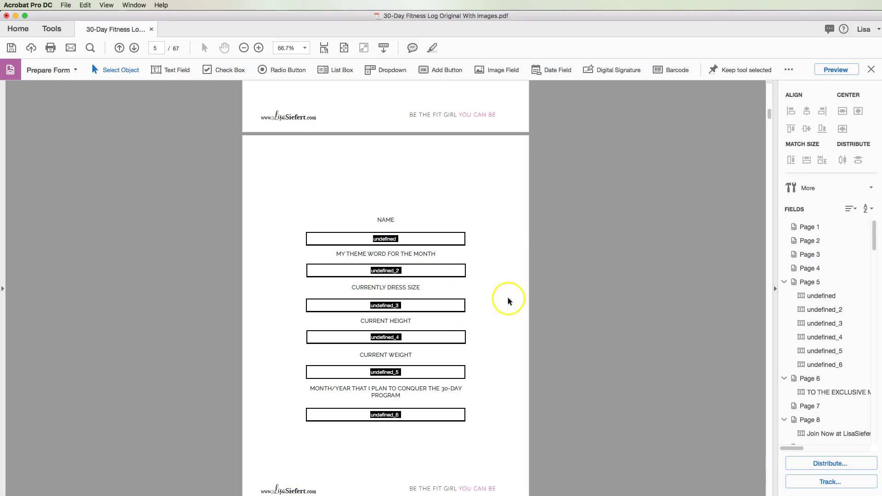
Step: Inspect the detected NAME, theme word, dress size and height fields, then pick the Text Field tool
{"action": "left_click", "coordinate": [359, 238]}
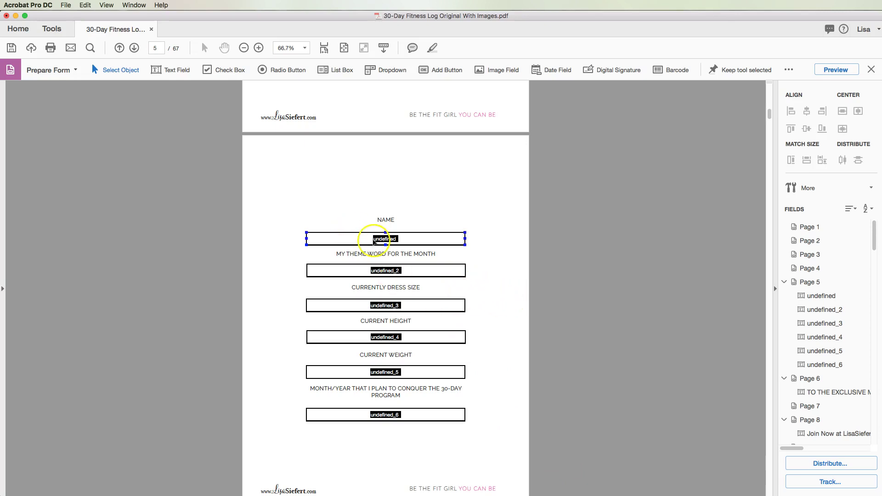
{"action": "left_click", "coordinate": [377, 272]}
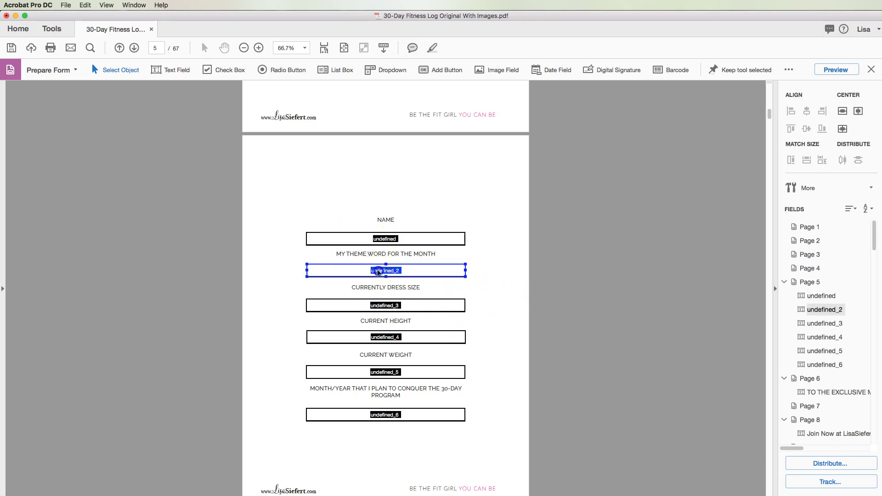
{"action": "left_click", "coordinate": [363, 306], "text": "shift"}
{"action": "left_click", "coordinate": [362, 306]}
{"action": "left_click", "coordinate": [370, 336]}
{"action": "left_click", "coordinate": [375, 238], "text": "shift"}
{"action": "left_click", "coordinate": [375, 238]}
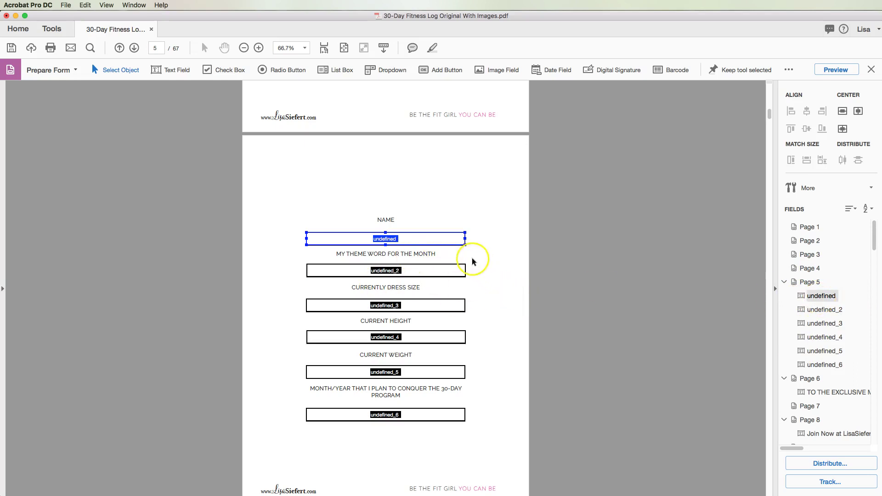
{"action": "left_click", "coordinate": [170, 70]}
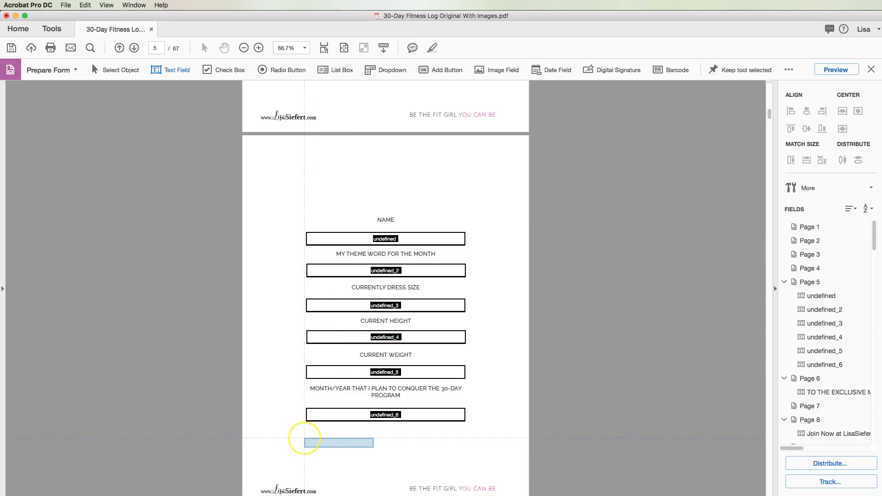
Step: Draw a text field below the month/year line, keep the name Text1, then deselect it
{"action": "left_click_drag", "start_coordinate": [305, 439], "coordinate": [464, 462]}
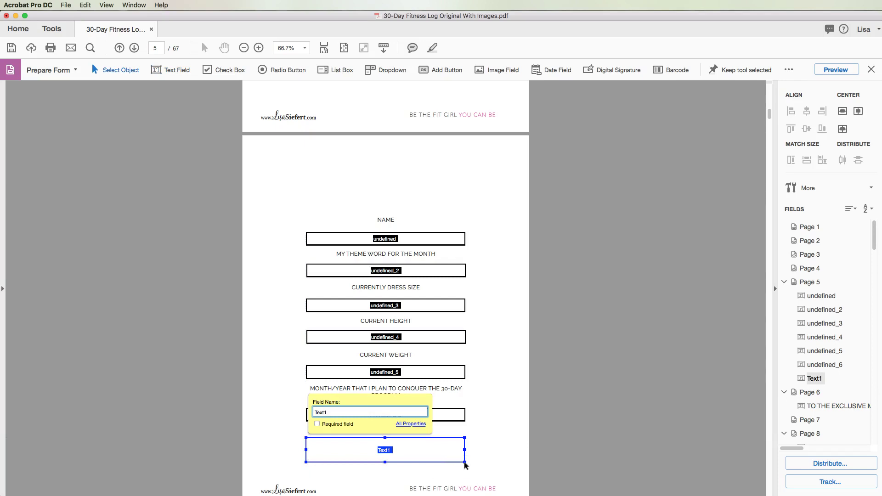
{"action": "left_click", "coordinate": [272, 434]}
{"action": "left_click", "coordinate": [328, 442]}
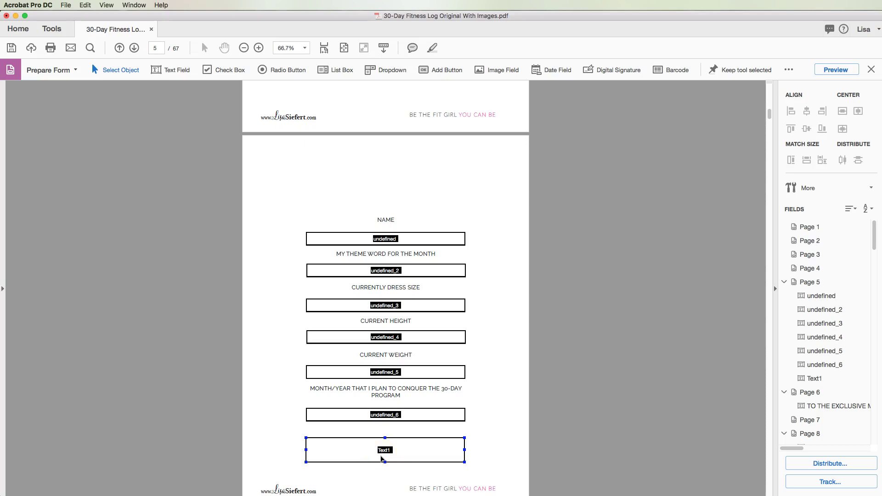
{"action": "left_click", "coordinate": [598, 317]}
Step: Scroll down to the page 17 MEASUREMENT table
{"action": "scroll", "coordinate": [482, 262], "scroll_direction": "down", "scroll_amount": 5}
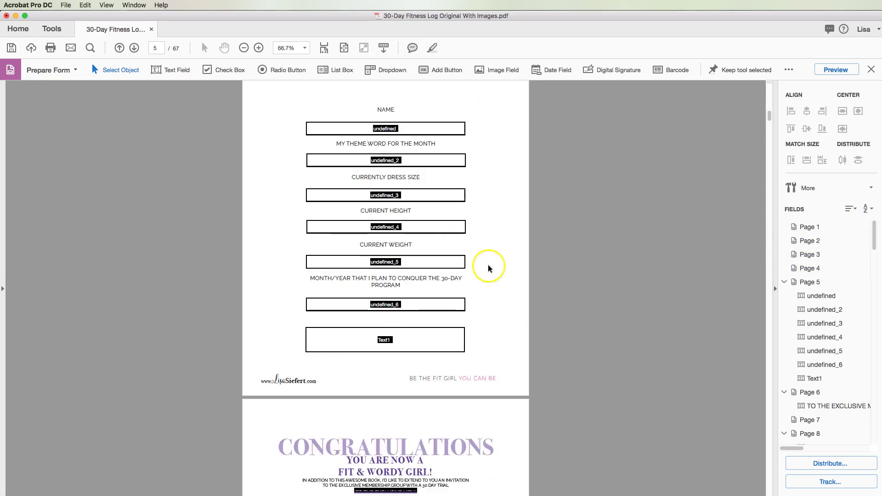
{"action": "scroll", "coordinate": [499, 303], "scroll_direction": "down", "scroll_amount": 15}
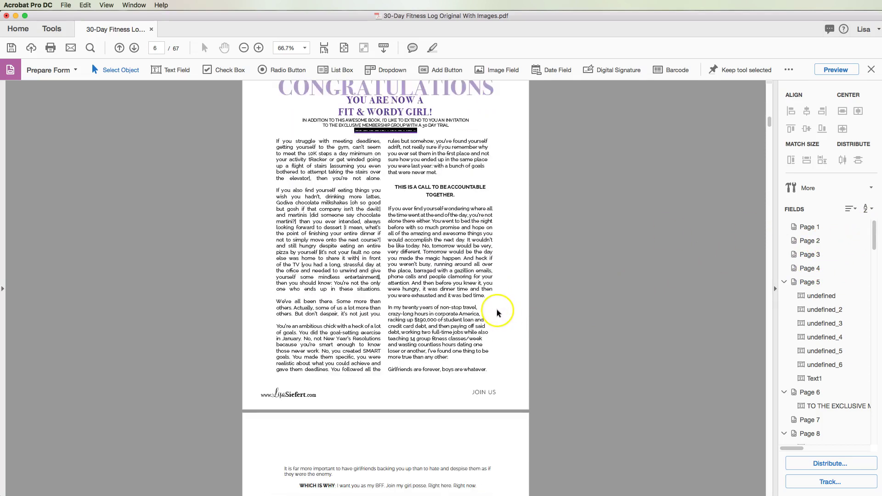
{"action": "scroll", "coordinate": [498, 312], "scroll_direction": "down", "scroll_amount": 20}
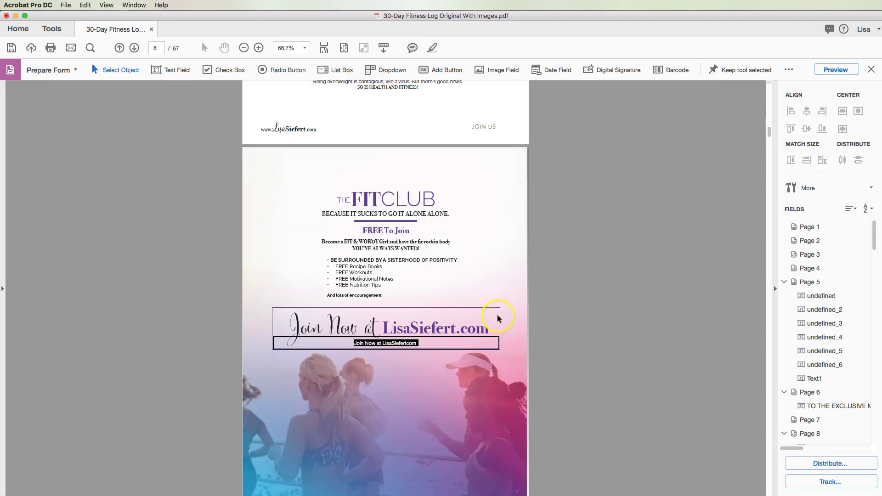
{"action": "scroll", "coordinate": [498, 316], "scroll_direction": "down", "scroll_amount": 20}
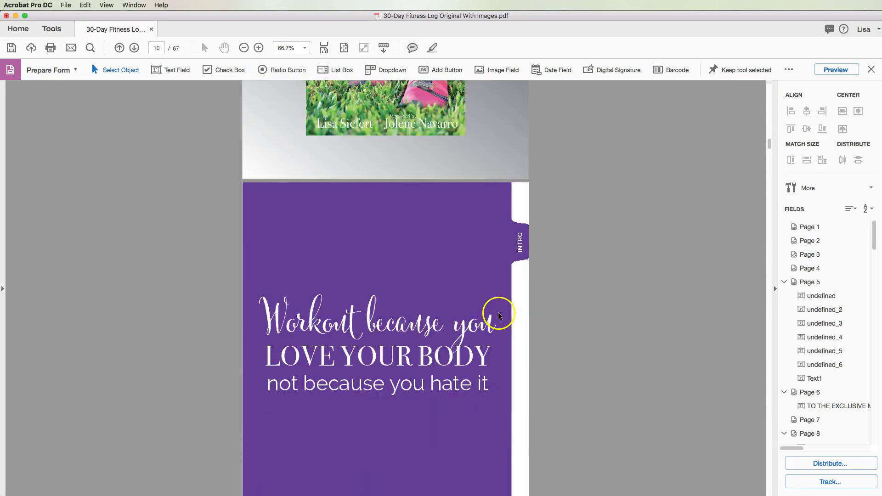
{"action": "scroll", "coordinate": [498, 316], "scroll_direction": "down", "scroll_amount": 20}
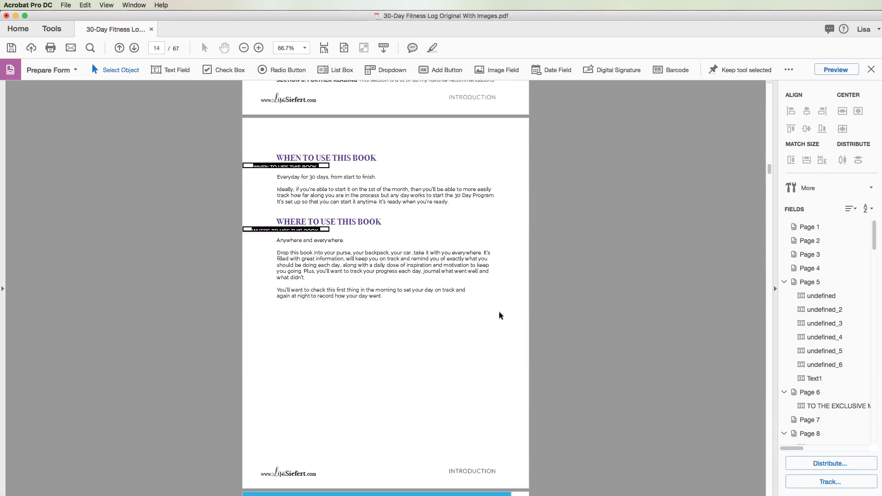
{"action": "scroll", "coordinate": [501, 315], "scroll_direction": "down", "scroll_amount": 20}
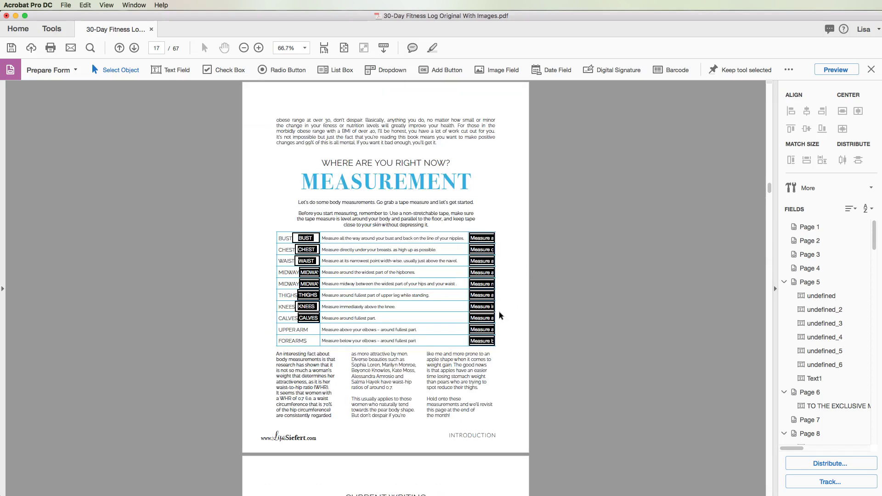
Step: Marquee-select the BUST and CHEST measure fields, then clear the selection and scroll on
{"action": "left_click_drag", "start_coordinate": [444, 228], "coordinate": [478, 253]}
{"action": "left_click", "coordinate": [477, 252]}
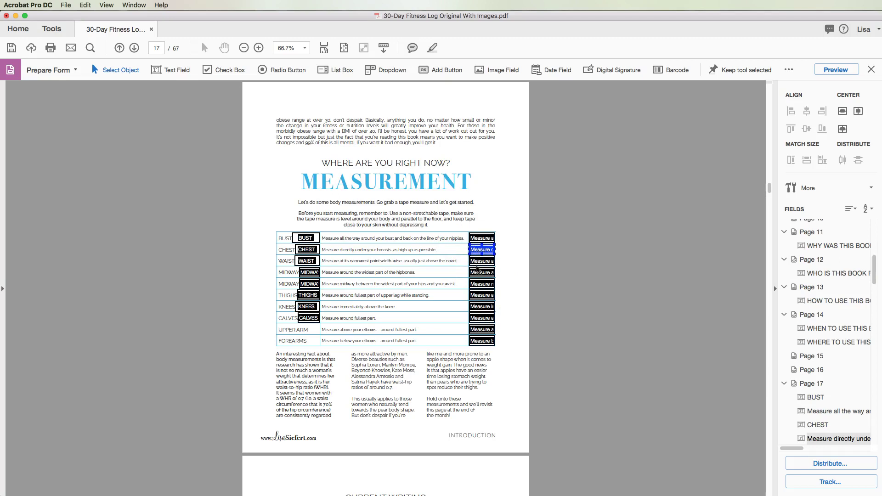
{"action": "left_click", "coordinate": [477, 269]}
{"action": "scroll", "coordinate": [850, 299], "scroll_direction": "down", "scroll_amount": 7}
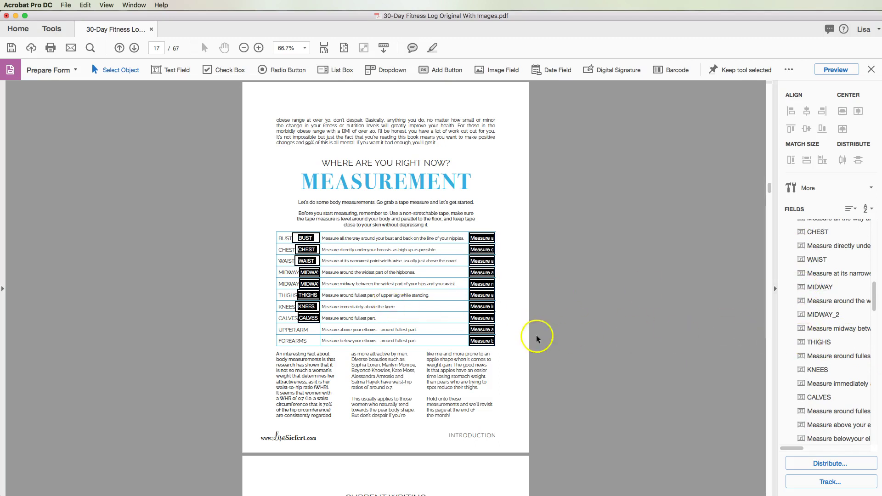
{"action": "scroll", "coordinate": [465, 322], "scroll_direction": "down", "scroll_amount": 2}
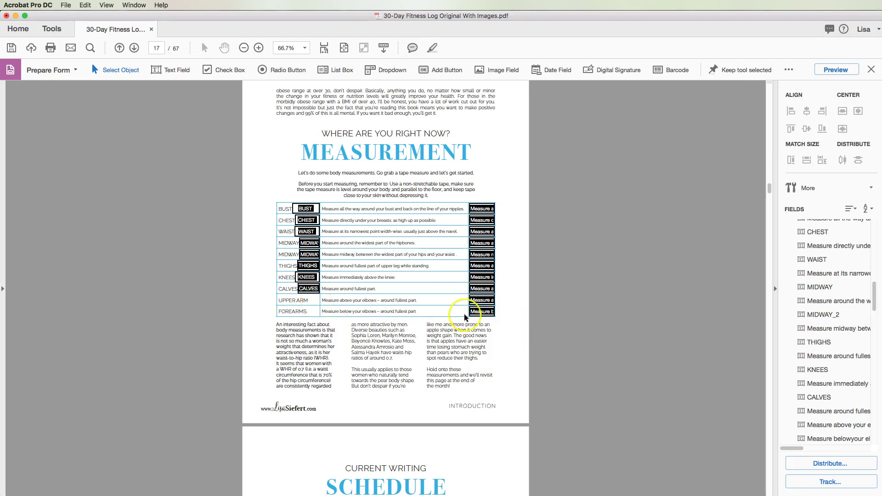
Step: Select the FOREARMS measure field and paste a duplicate copy of it
{"action": "left_click", "coordinate": [481, 312]}
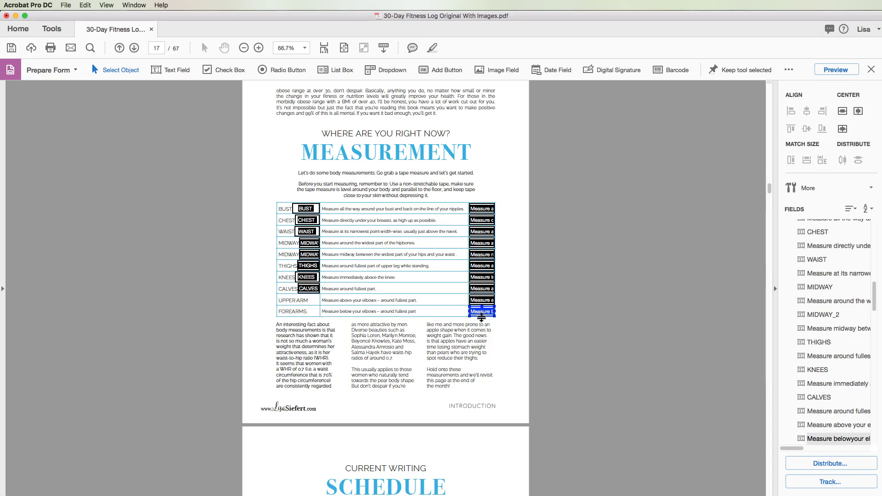
{"action": "key", "text": "super+v"}
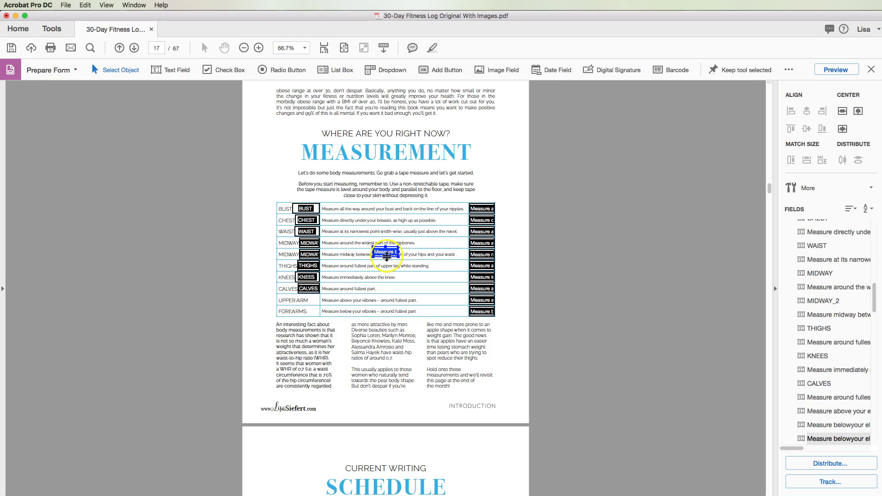
{"action": "left_click", "coordinate": [479, 311], "text": "shift"}
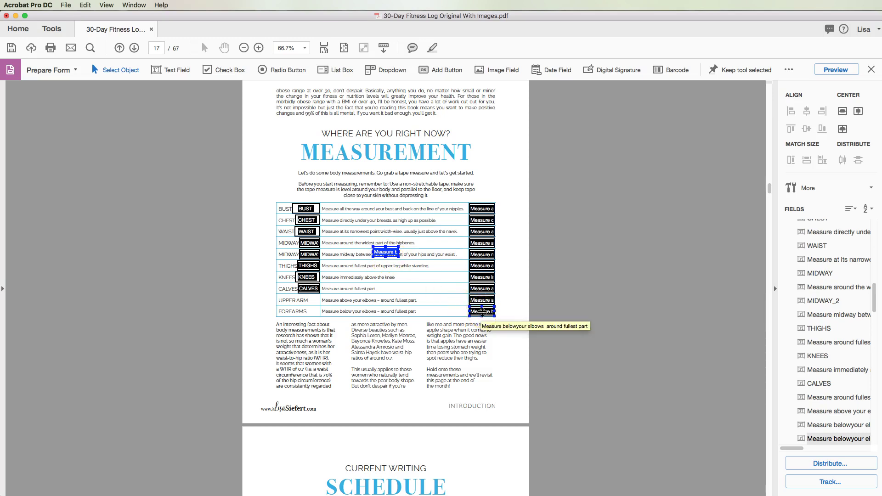
{"action": "left_click", "coordinate": [481, 314]}
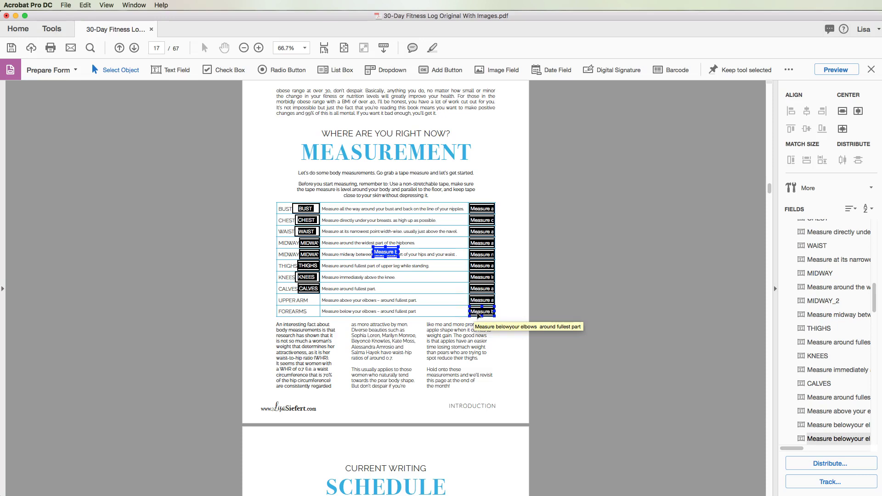
Step: Narrow the selection to the stray duplicate Measure midway field and delete it
{"action": "left_click", "coordinate": [478, 315], "text": "shift"}
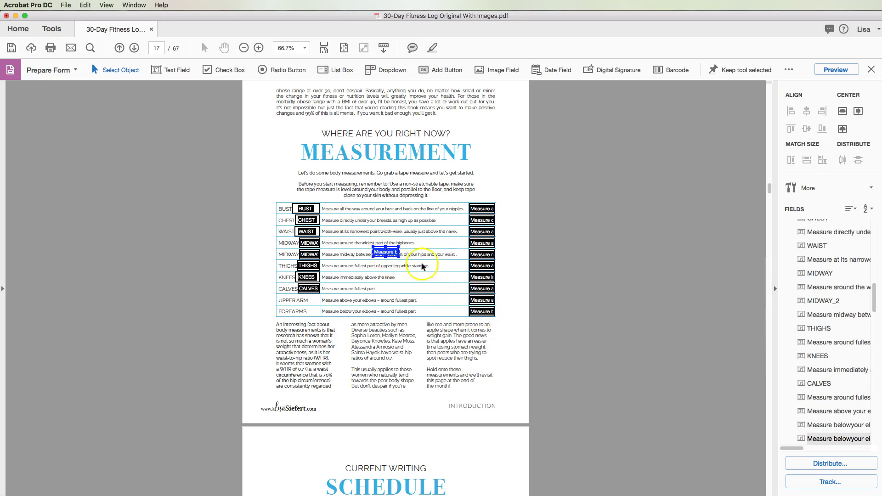
{"action": "left_click", "coordinate": [479, 312], "text": "shift"}
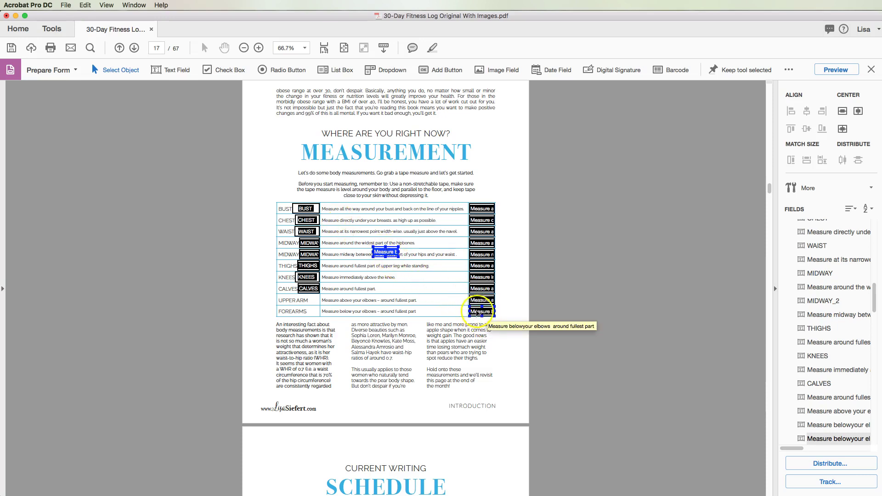
{"action": "left_click", "coordinate": [479, 316]}
{"action": "left_click", "coordinate": [479, 317], "text": "shift"}
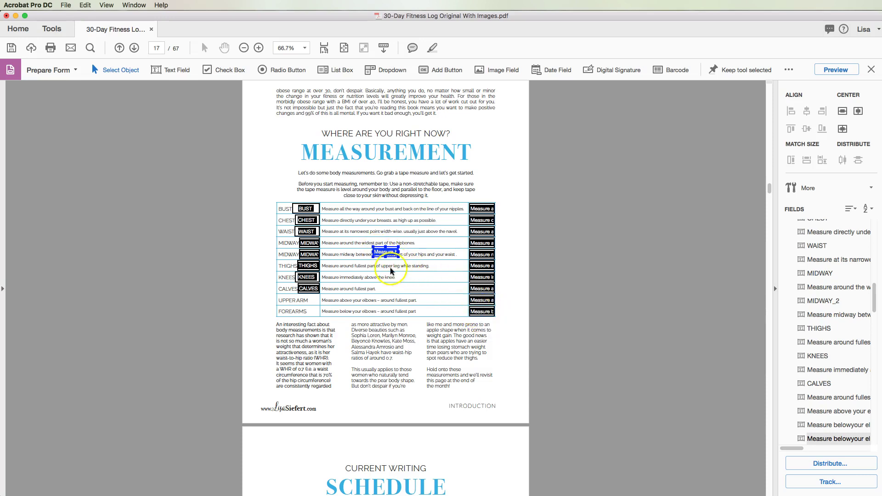
{"action": "left_click", "coordinate": [391, 259]}
{"action": "key", "text": "Delete"}
Step: Scroll through pages 18–22, checking the WRITING TOOLS field and the Step 2 war cry field
{"action": "scroll", "coordinate": [482, 320], "scroll_direction": "down", "scroll_amount": 6}
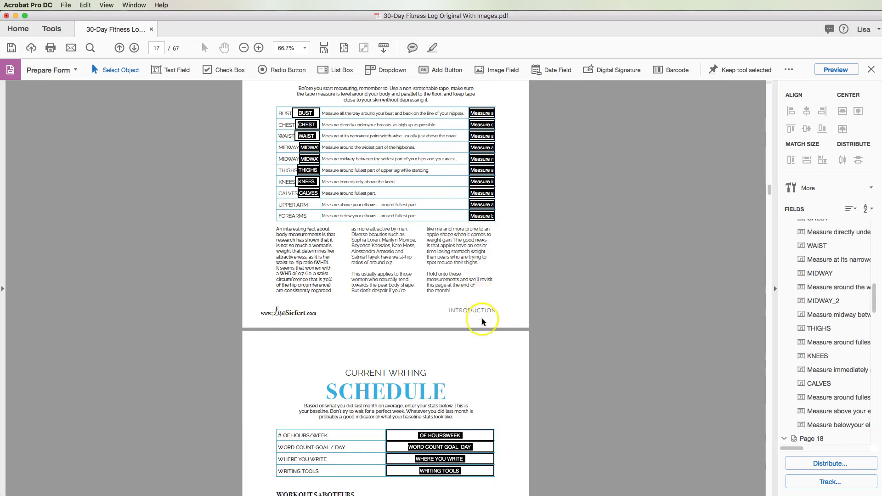
{"action": "scroll", "coordinate": [474, 324], "scroll_direction": "down", "scroll_amount": 2}
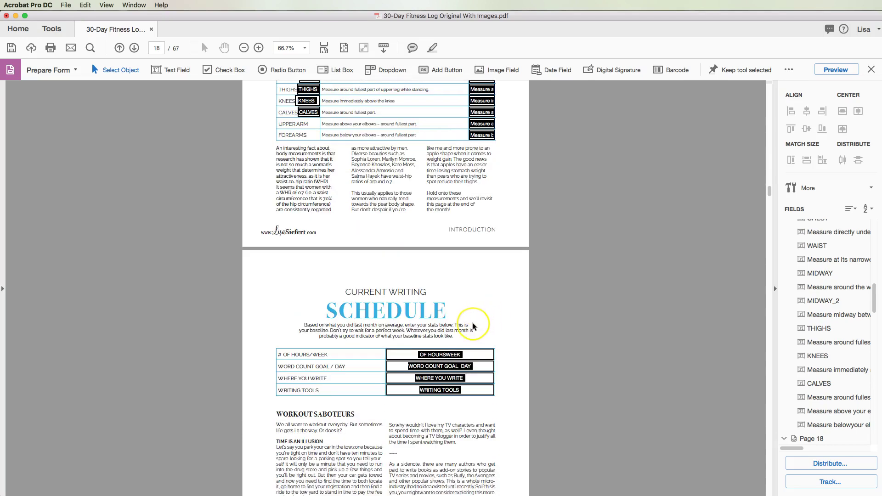
{"action": "scroll", "coordinate": [473, 326], "scroll_direction": "down", "scroll_amount": 3}
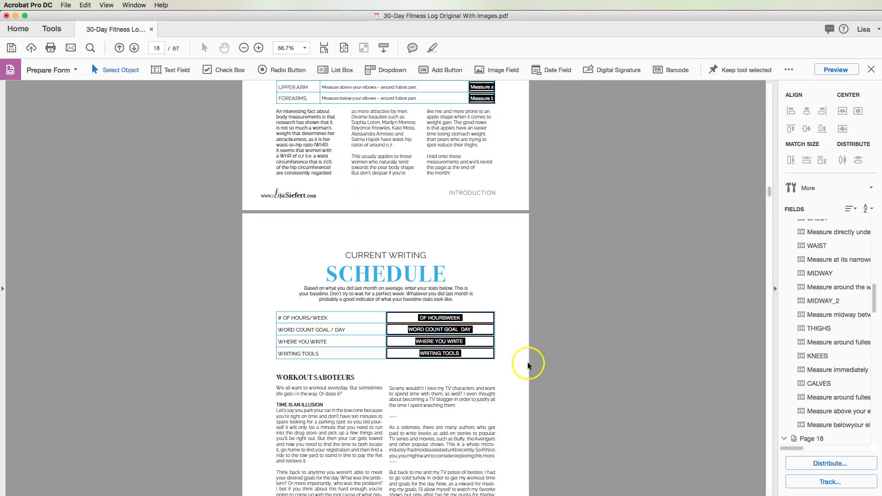
{"action": "left_click", "coordinate": [458, 348]}
{"action": "scroll", "coordinate": [458, 348], "scroll_direction": "down", "scroll_amount": 20}
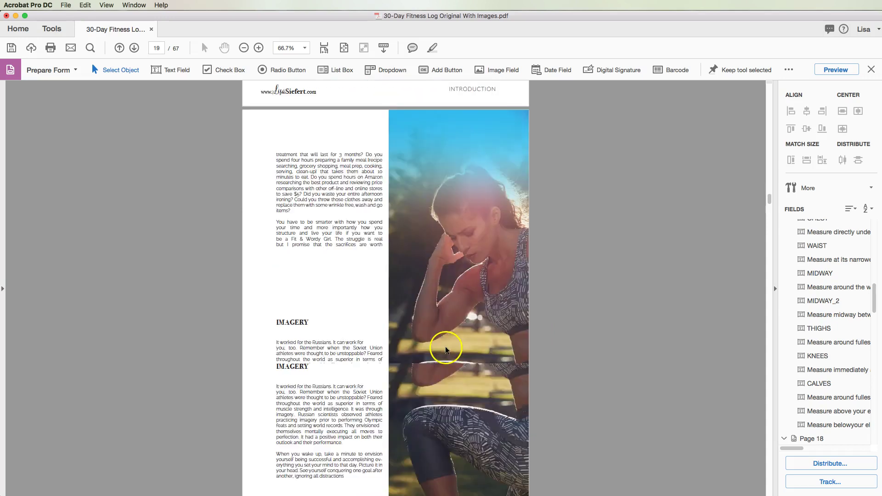
{"action": "scroll", "coordinate": [448, 348], "scroll_direction": "down", "scroll_amount": 20}
{"action": "scroll", "coordinate": [448, 348], "scroll_direction": "down", "scroll_amount": 20}
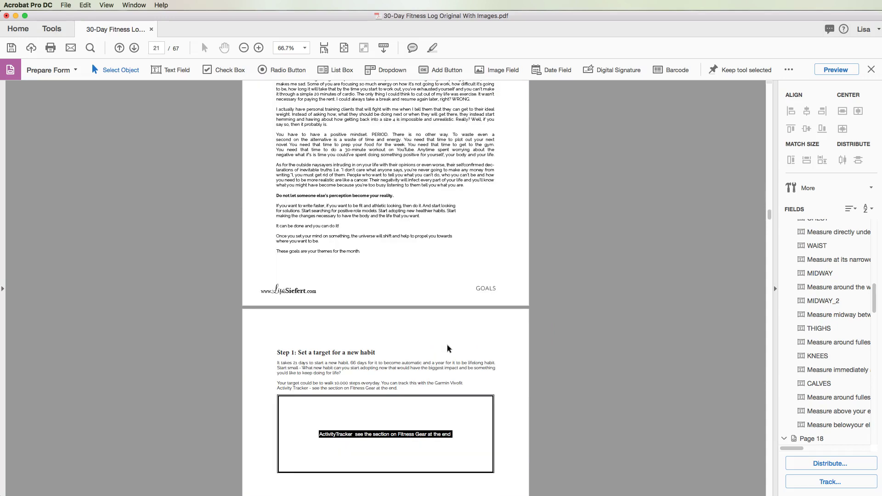
{"action": "scroll", "coordinate": [447, 347], "scroll_direction": "down", "scroll_amount": 10}
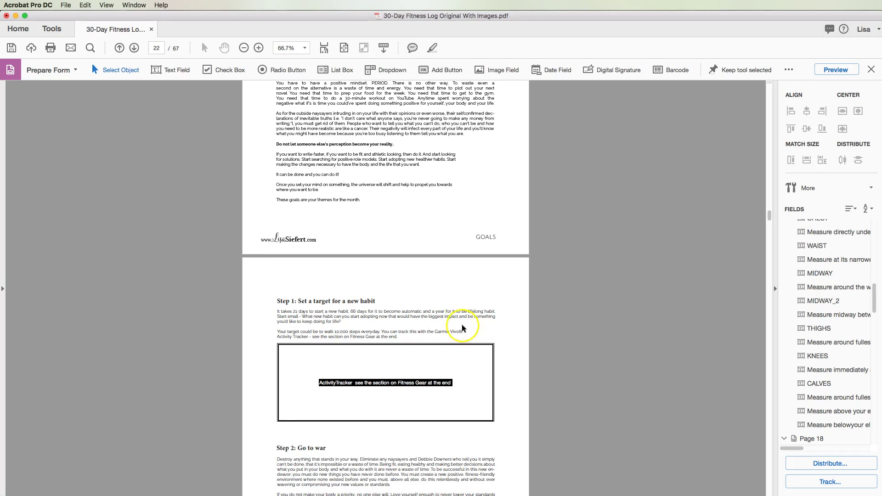
{"action": "left_click", "coordinate": [487, 365]}
{"action": "scroll", "coordinate": [493, 357], "scroll_direction": "up", "scroll_amount": 2}
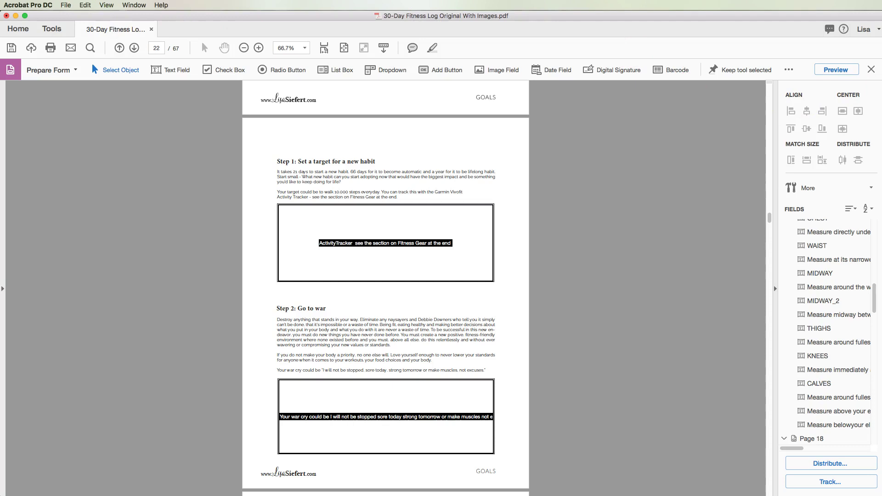
Step: Leave form editing and enter 'this is my entered text!' into the Step 1 field on page 22
{"action": "left_click", "coordinate": [871, 70]}
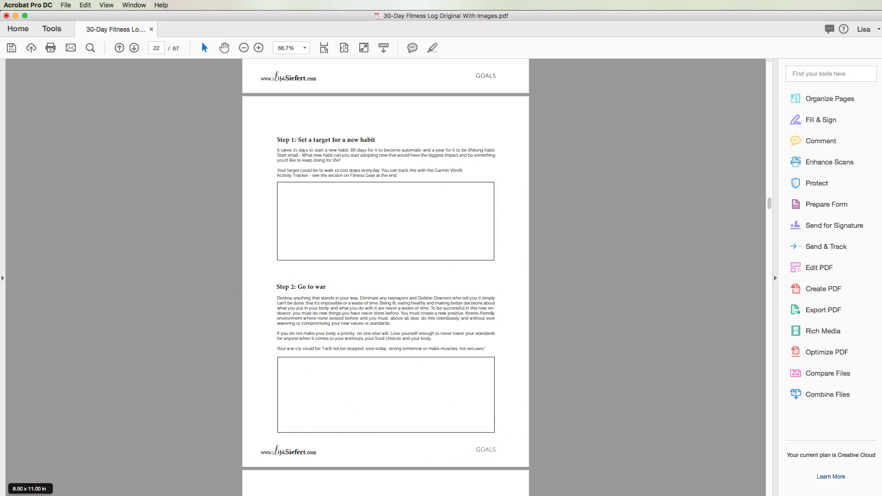
{"action": "scroll", "coordinate": [91, 417], "scroll_direction": "up", "scroll_amount": 4}
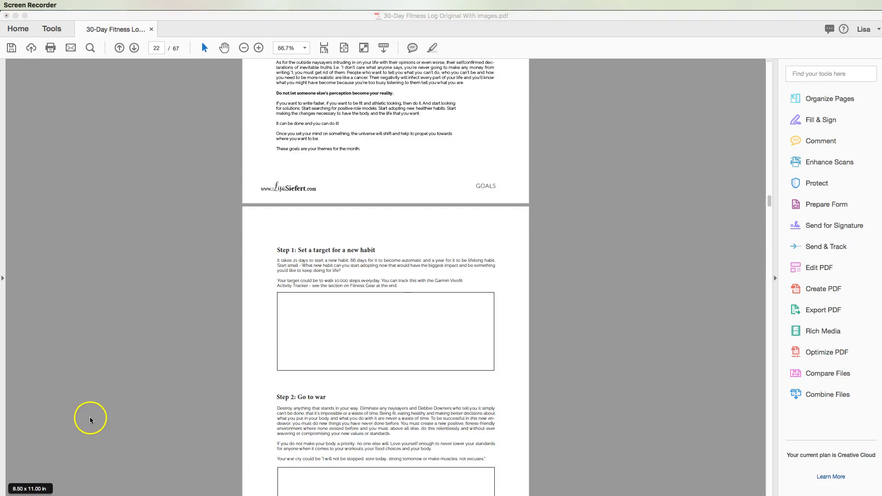
{"action": "left_click", "coordinate": [290, 301]}
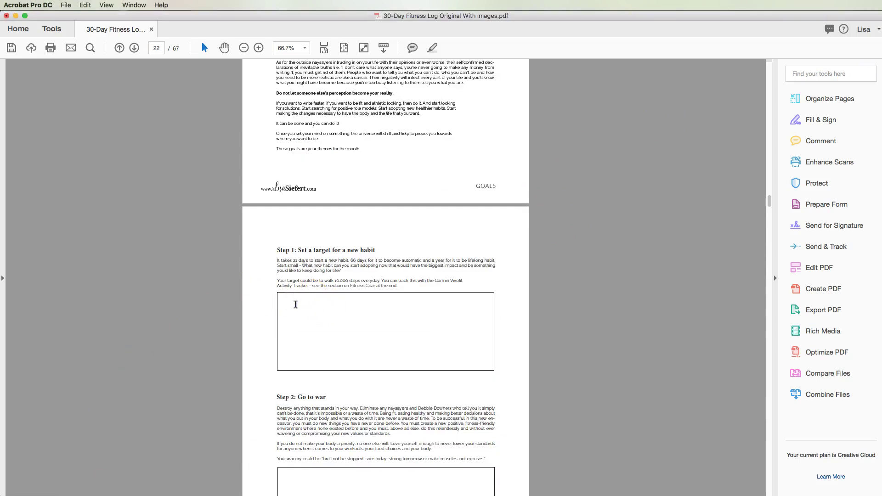
{"action": "left_click", "coordinate": [295, 305]}
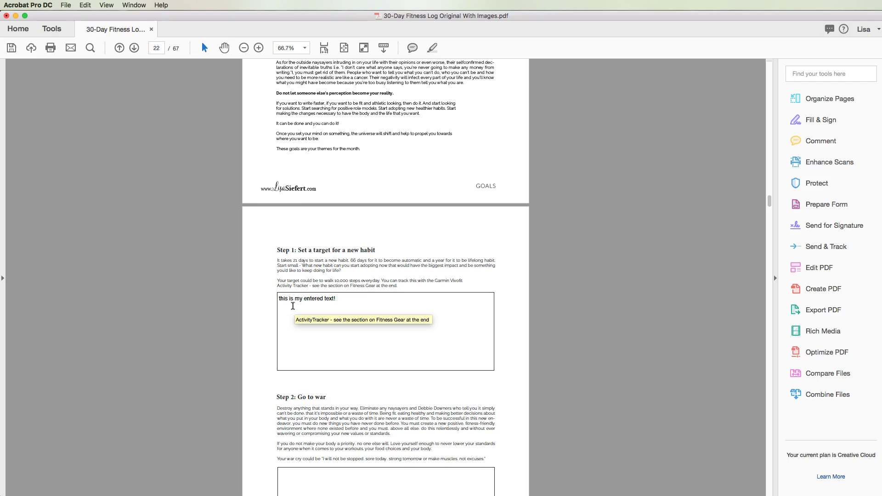
{"action": "left_click", "coordinate": [509, 338]}
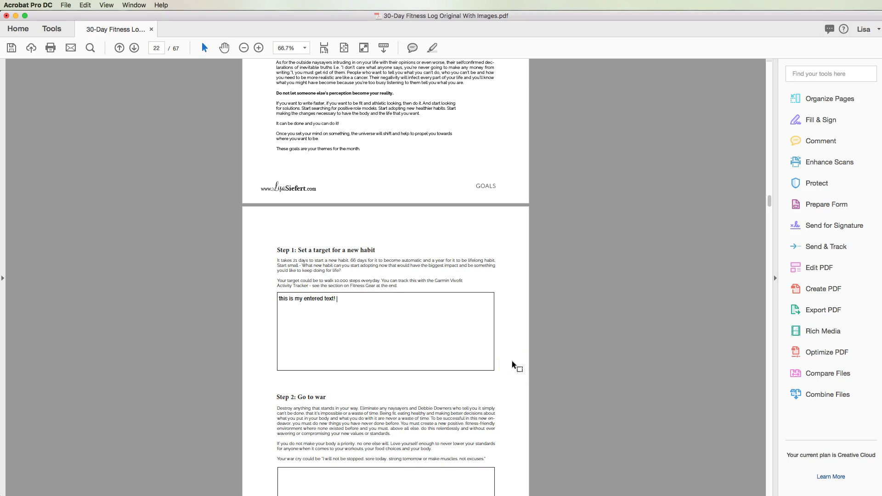
Step: Scroll past Steps 3 and 4 and the purple FUEL divider to the Shopping List on page 25
{"action": "scroll", "coordinate": [505, 357], "scroll_direction": "down", "scroll_amount": 5}
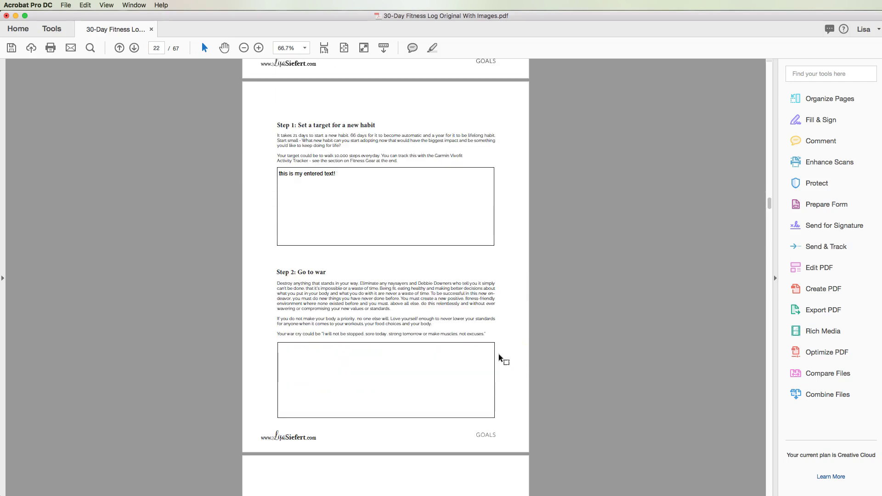
{"action": "scroll", "coordinate": [499, 355], "scroll_direction": "down", "scroll_amount": 3}
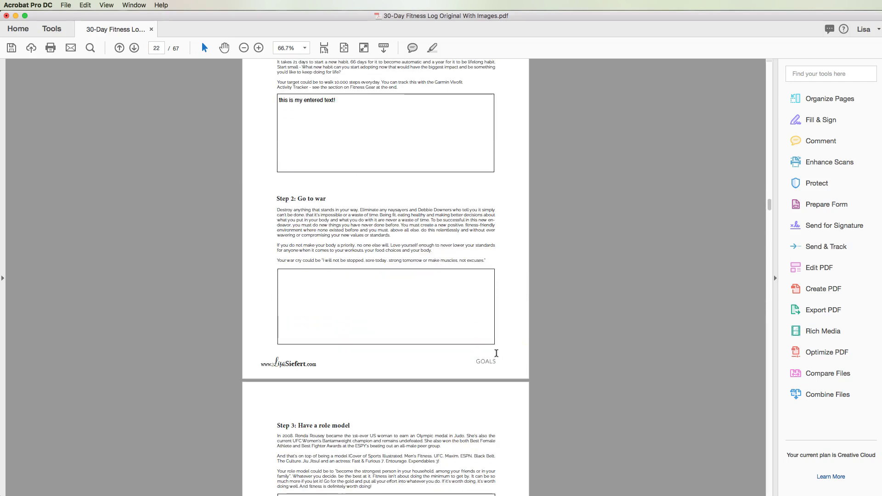
{"action": "scroll", "coordinate": [496, 352], "scroll_direction": "down", "scroll_amount": 12}
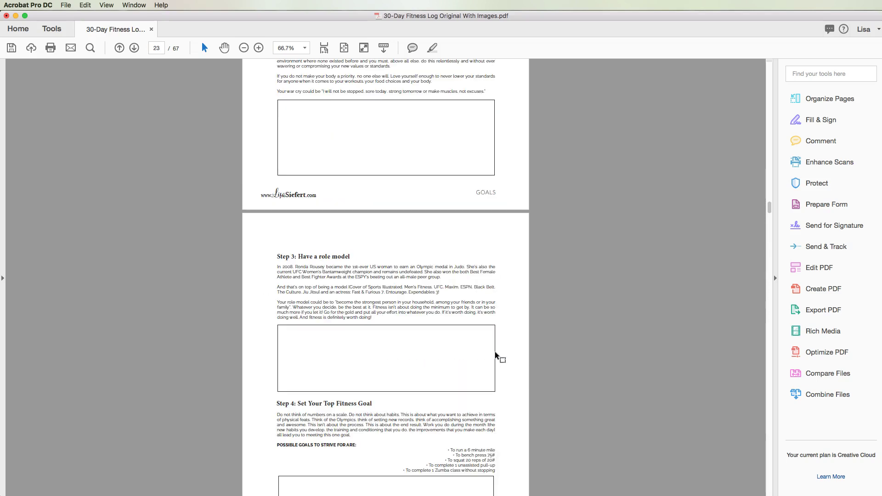
{"action": "scroll", "coordinate": [495, 354], "scroll_direction": "down", "scroll_amount": 20}
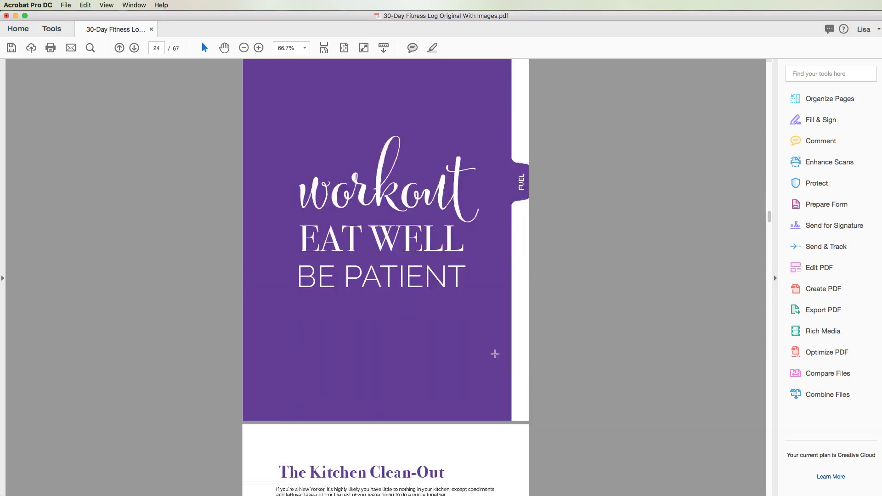
{"action": "scroll", "coordinate": [495, 355], "scroll_direction": "down", "scroll_amount": 5}
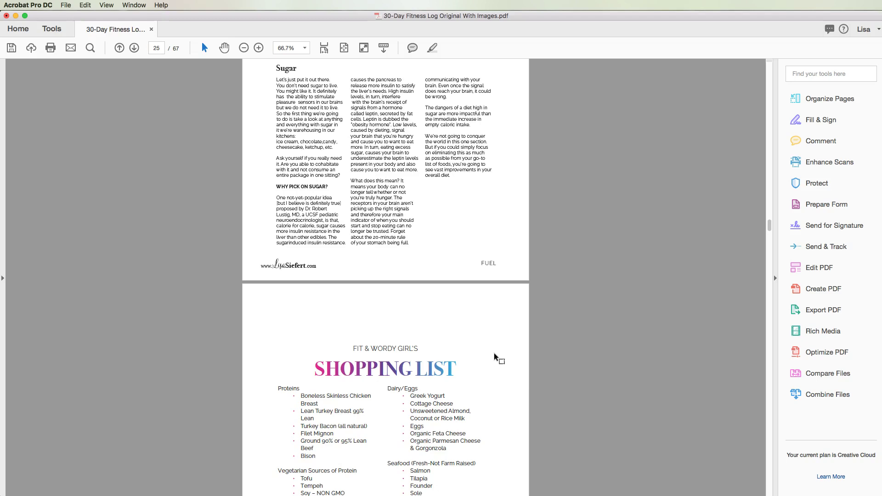
{"action": "scroll", "coordinate": [495, 353], "scroll_direction": "down", "scroll_amount": 13}
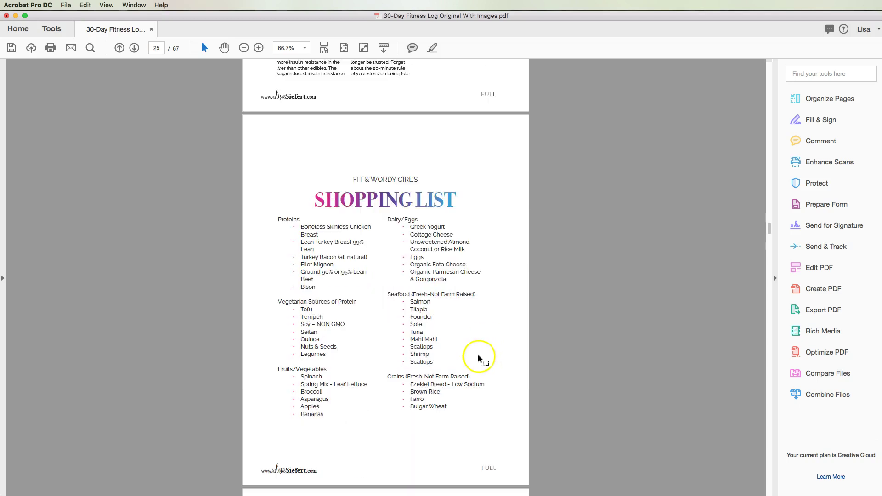